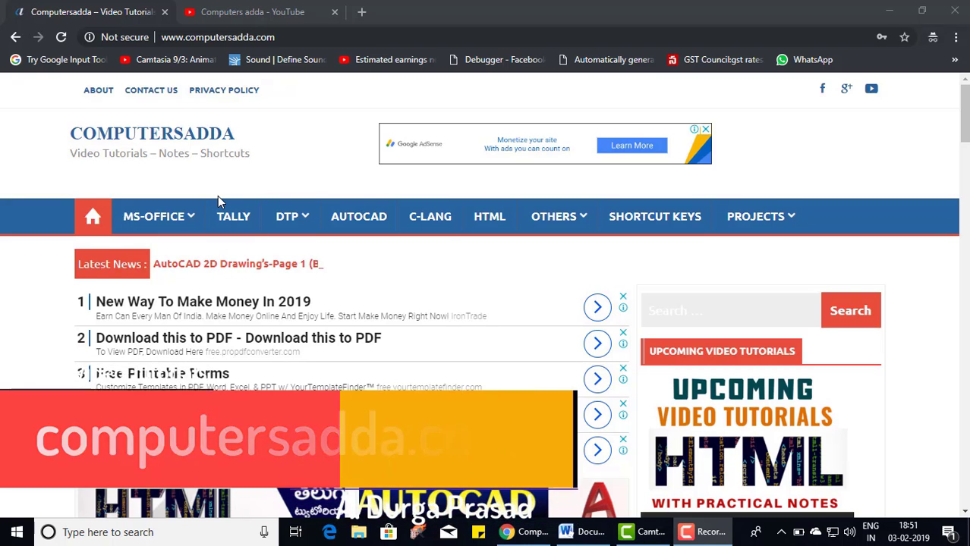
Switch the browser to the Computers adda YouTube page.
left_click(232, 9)
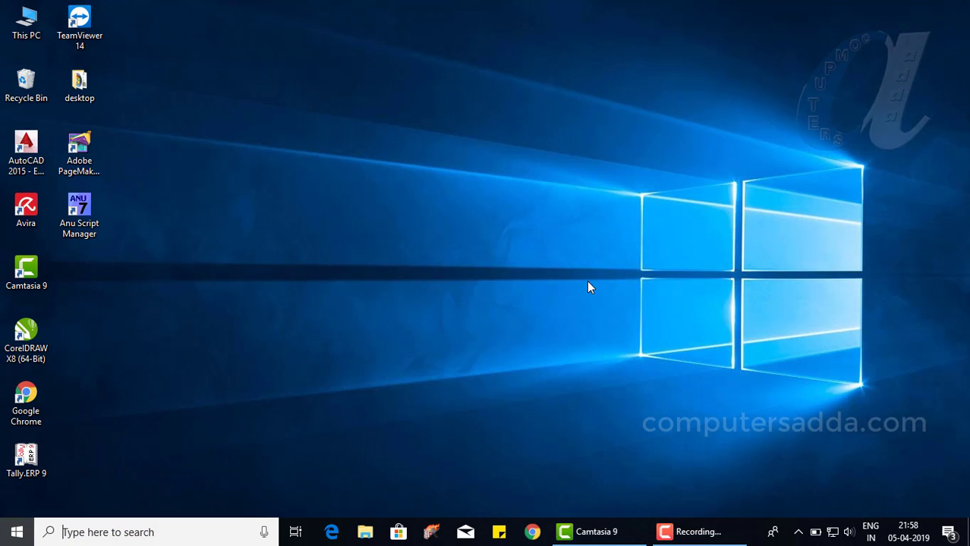
Display the Start menu and dismiss it, and bring up the Run dialog.
key("super")
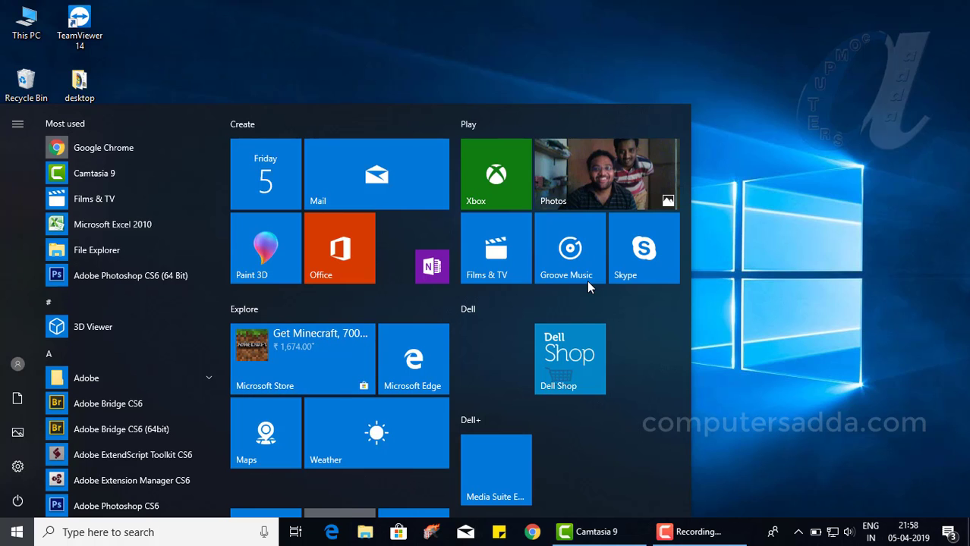
key("Escape")
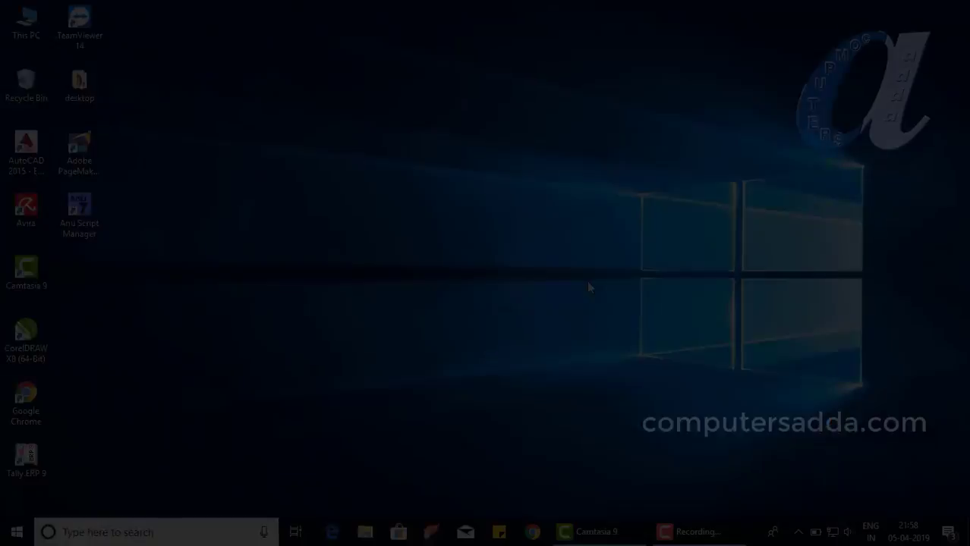
key("super+r")
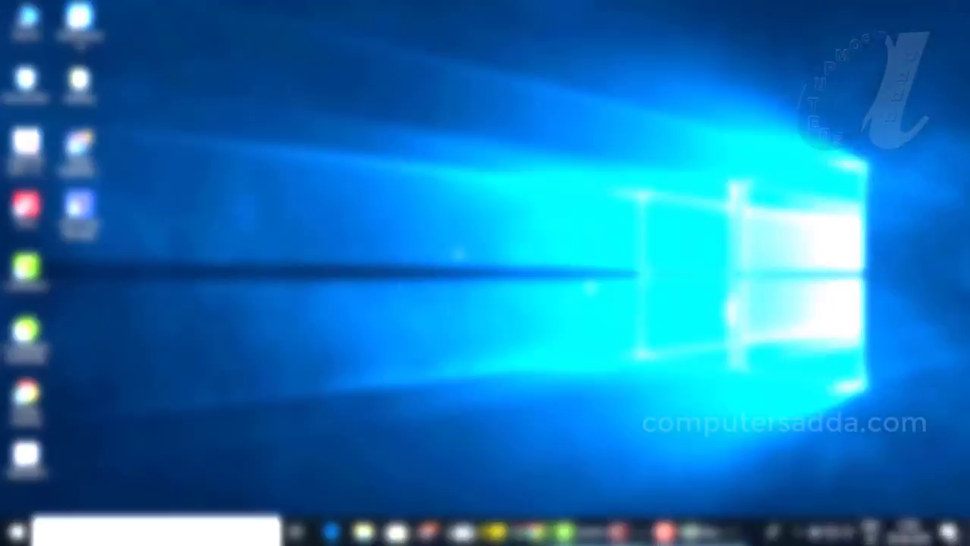
Move the Excel window toward the centre of the desktop and minimize all open windows.
key("super+m")
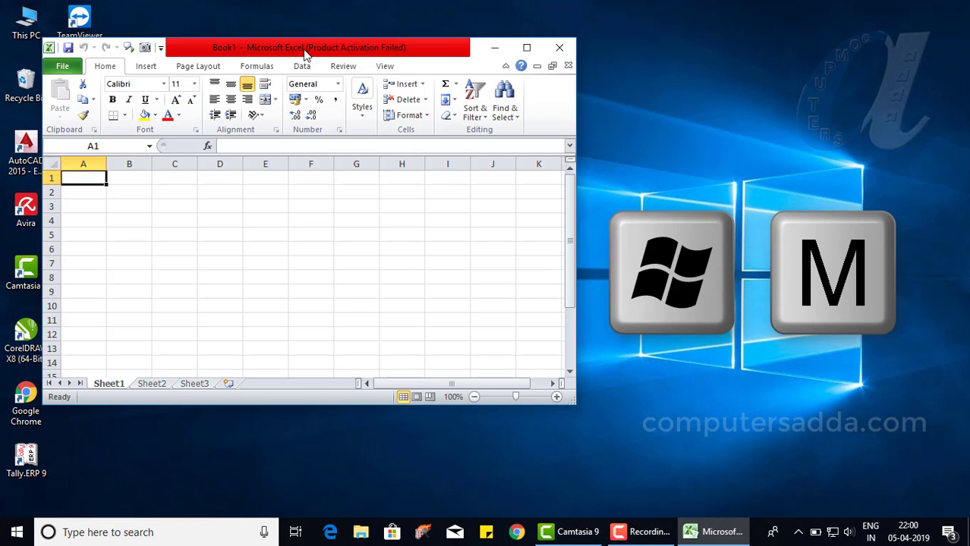
left_click_drag(307, 53, 508, 96)
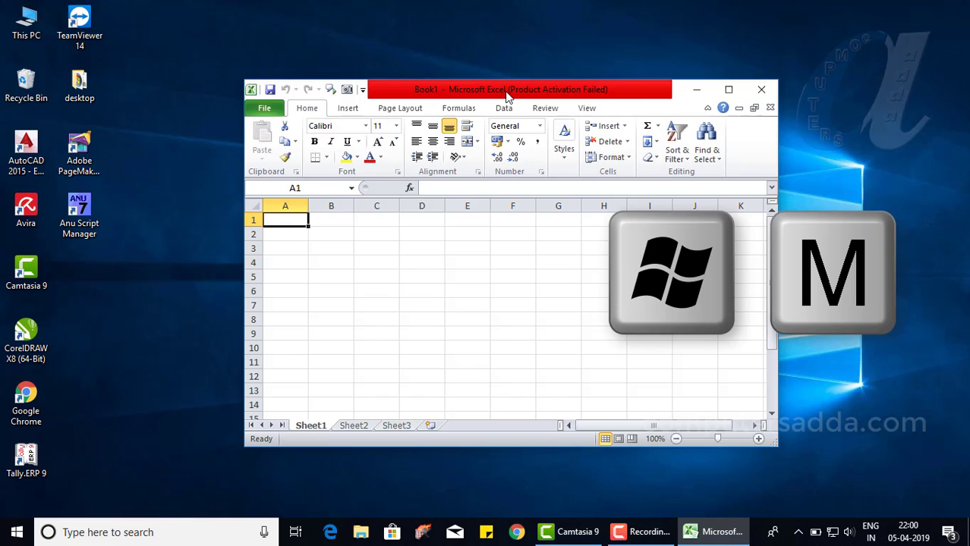
key("super+m")
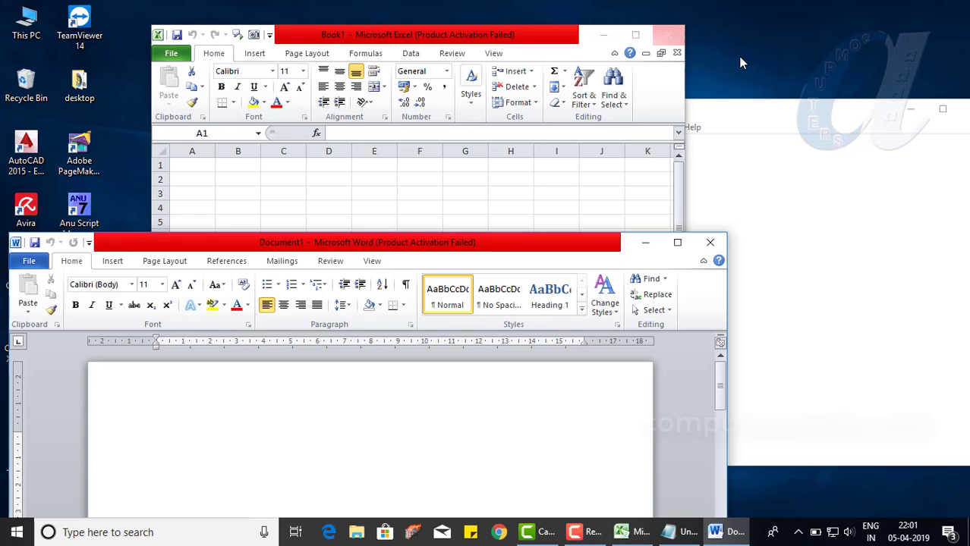
Show the desktop by hiding the open Excel, Word and Notepad windows.
key("super+d")
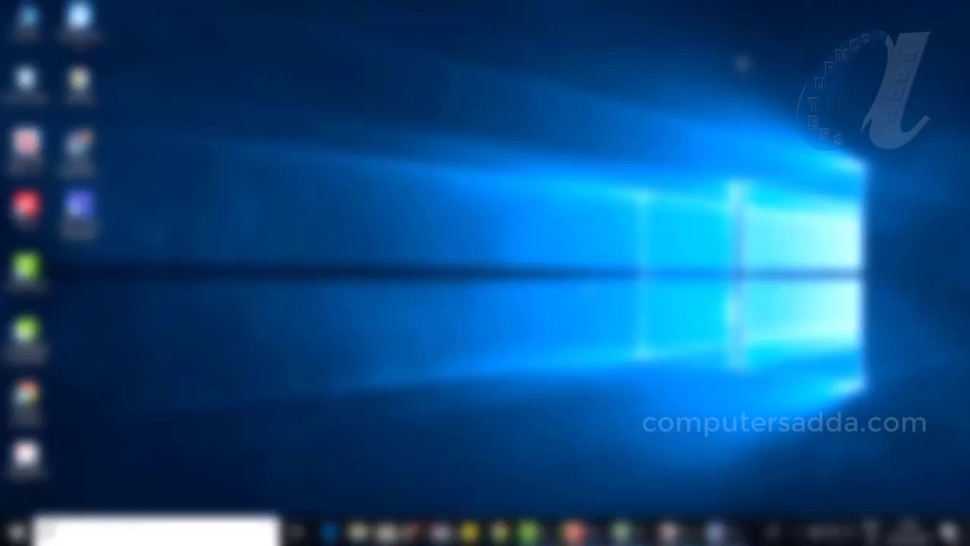
key("super+e")
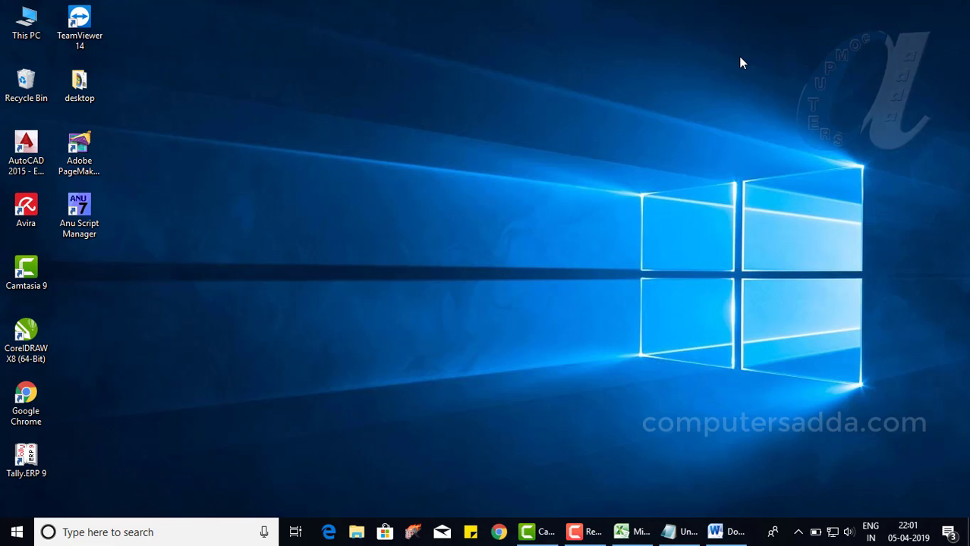
Restore the Excel, Notepad and Word windows and move the Word window to the upper edge of the desktop.
left_click(630, 532)
left_click(678, 532)
left_click(723, 535)
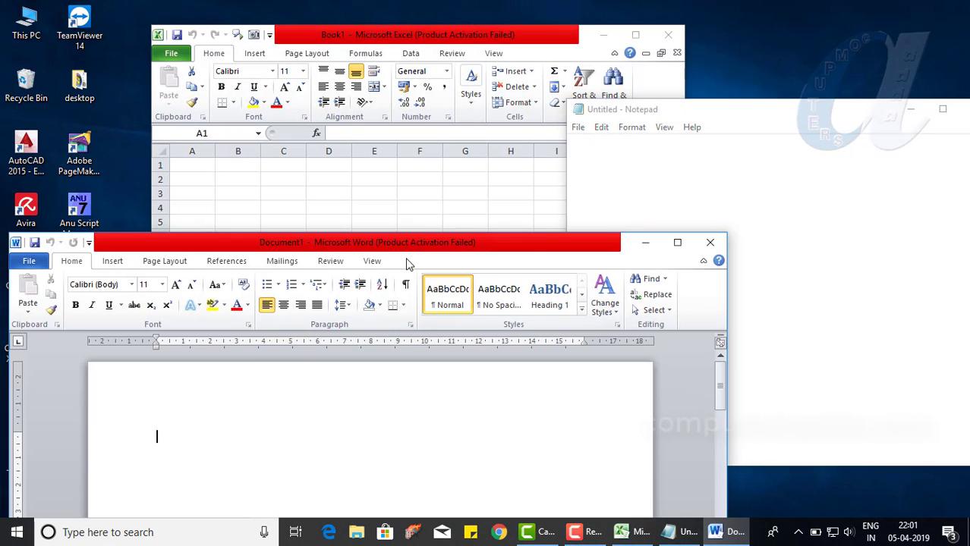
left_click_drag(319, 241, 304, 18)
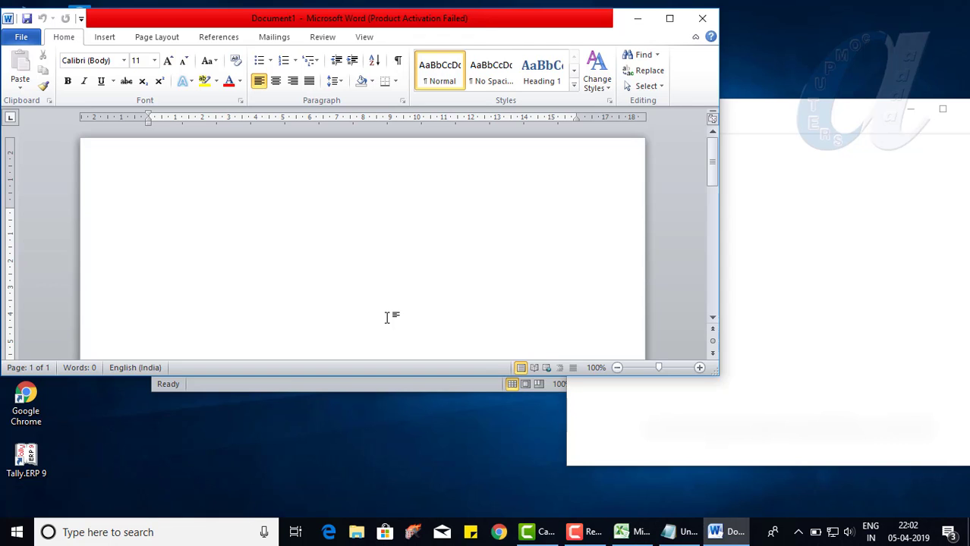
Open File Explorer and the Windows find feature.
key("super+e")
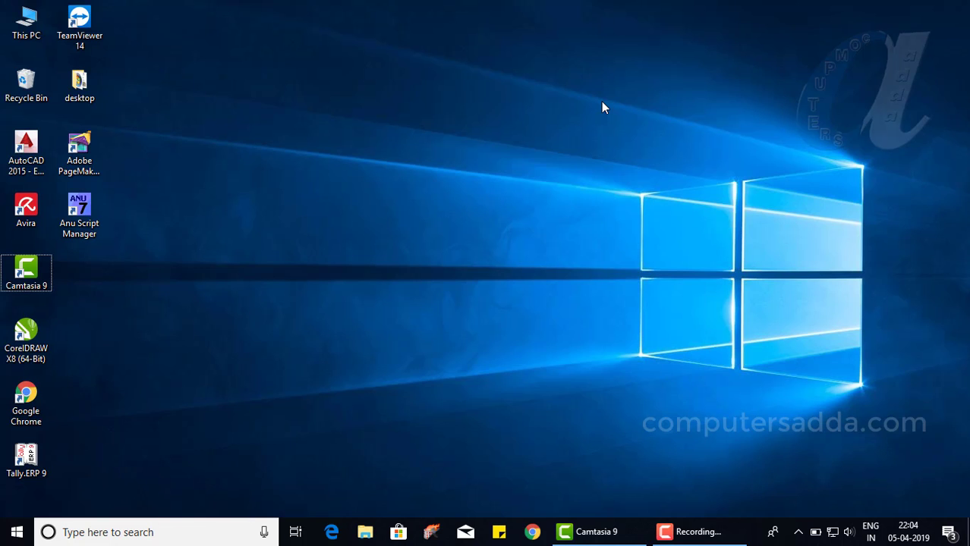
key("super+f")
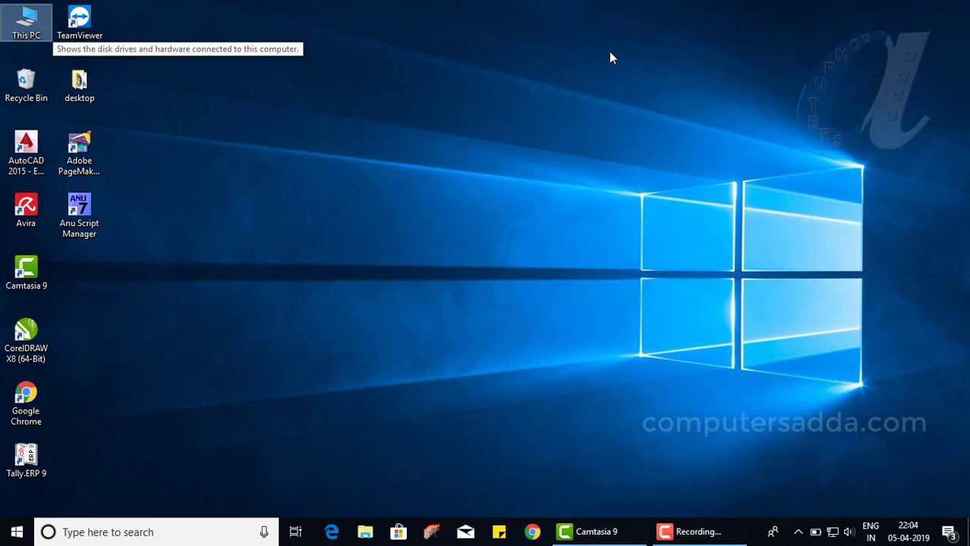
Open the computer's System information window.
key("super+Pause")
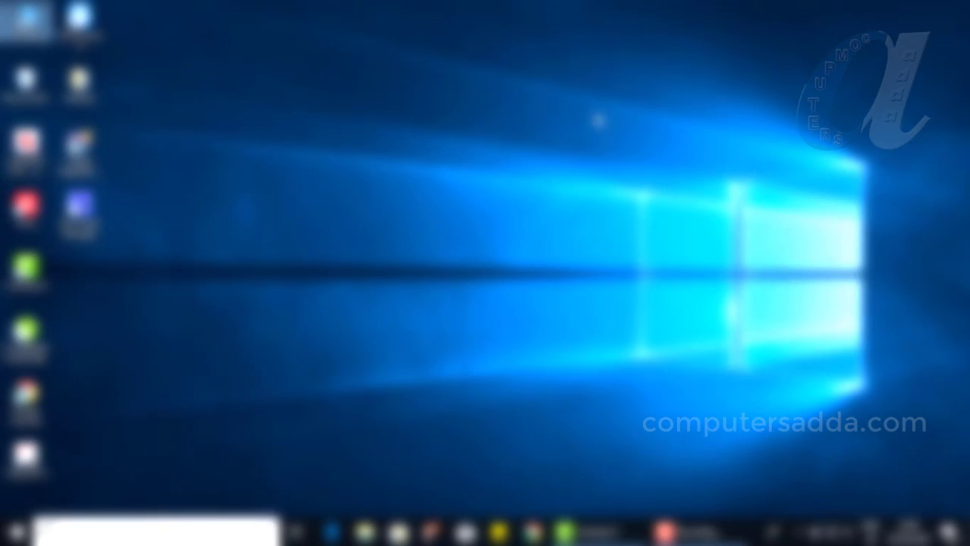
Open the Ease of Access settings on the Display page.
key("super+u")
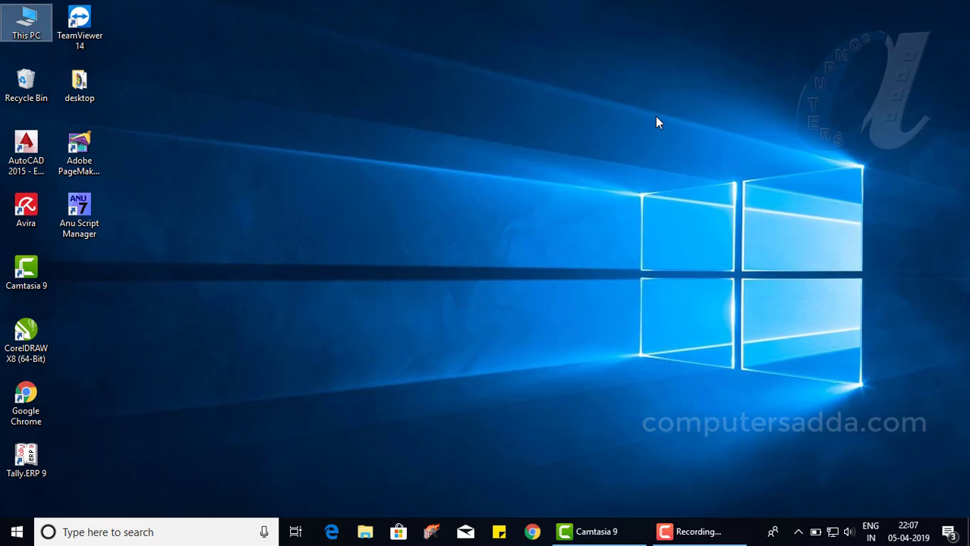
key("super+u")
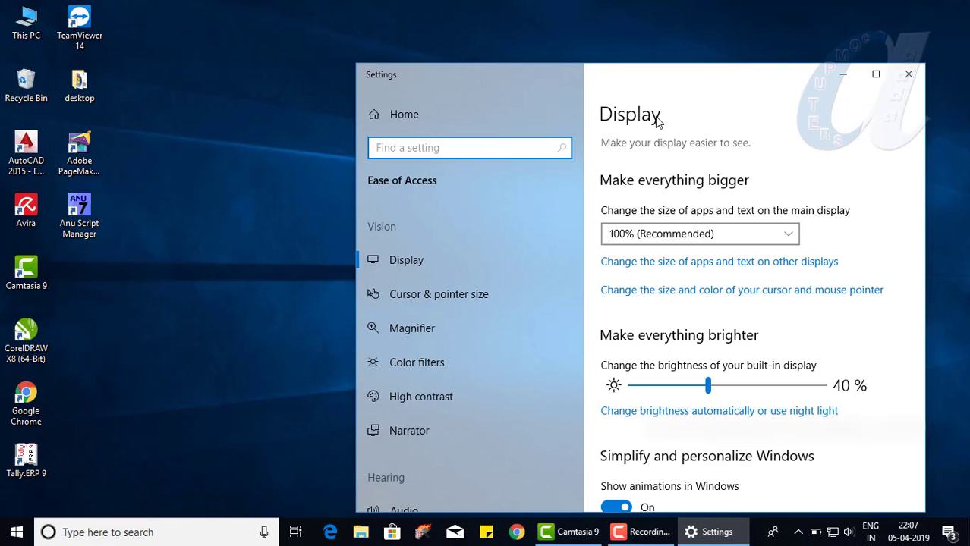
left_click(657, 121)
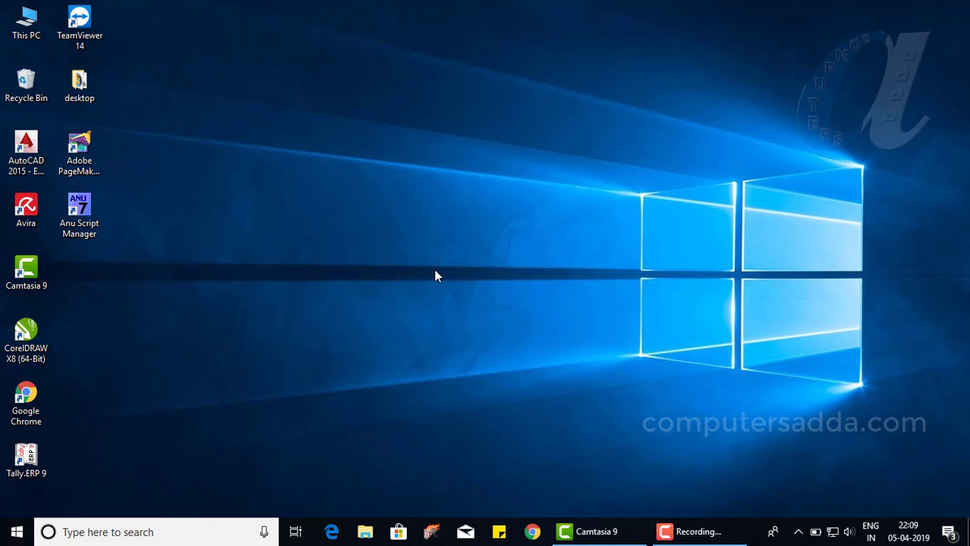
Launch Microsoft Word by running the command winword.
key("super+r")
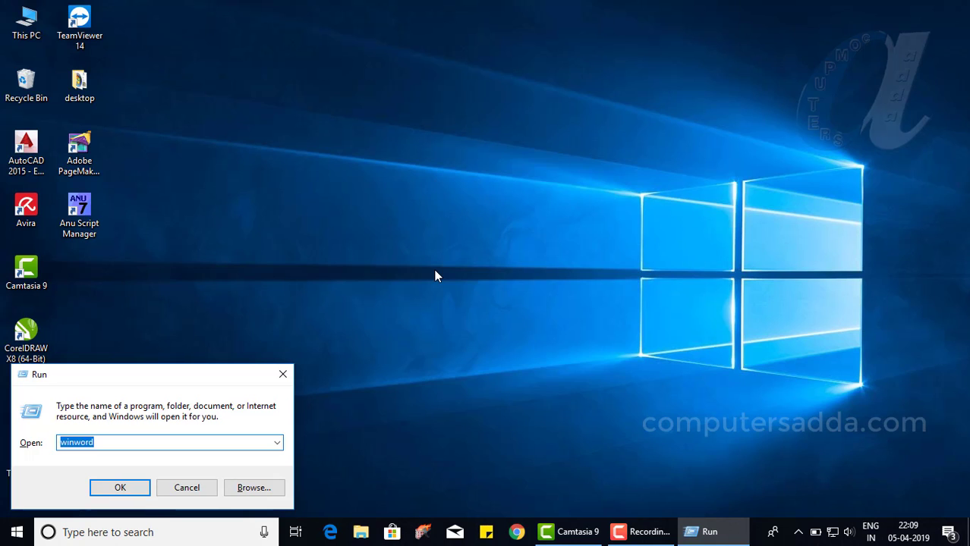
key("Return")
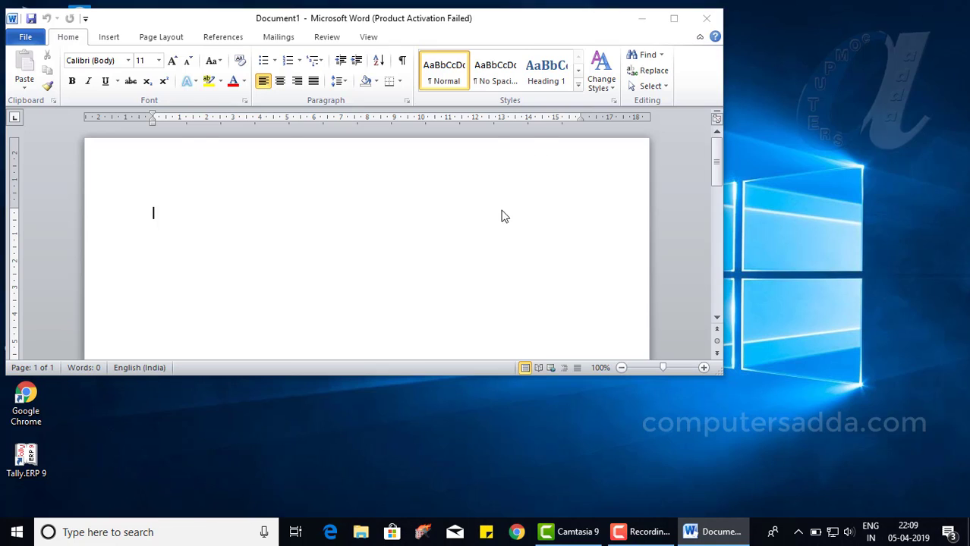
left_click(529, 48)
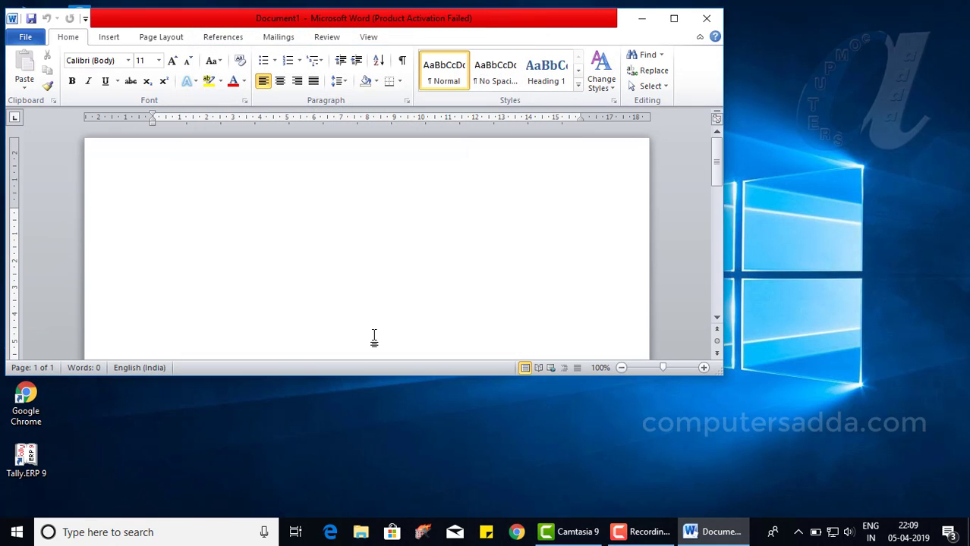
Launch Microsoft Excel by running the command excel and dismiss the Office Activation Wizard.
key("super+r")
type("excel")
key("Return")
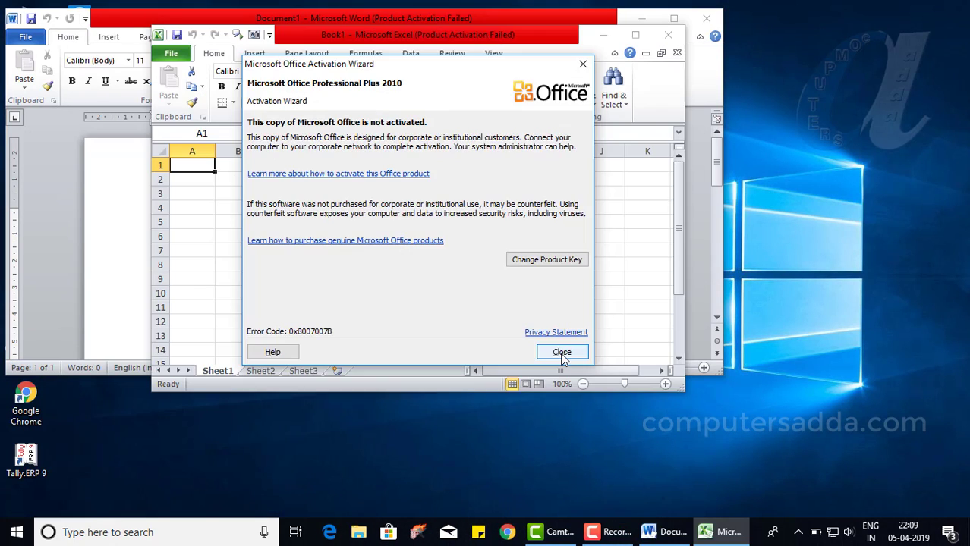
left_click(563, 349)
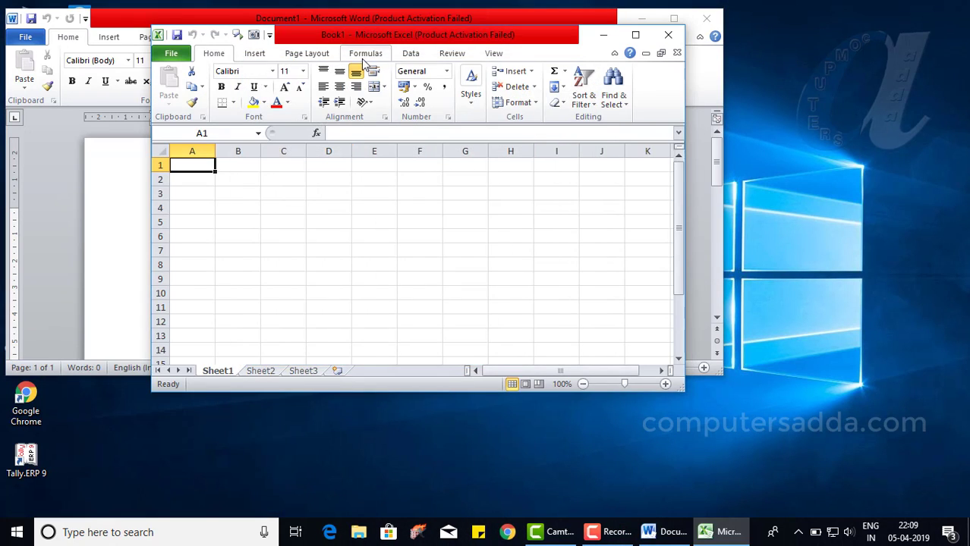
Move the Excel and Word windows apart on the desktop so both can be reached.
left_click_drag(379, 47, 678, 140)
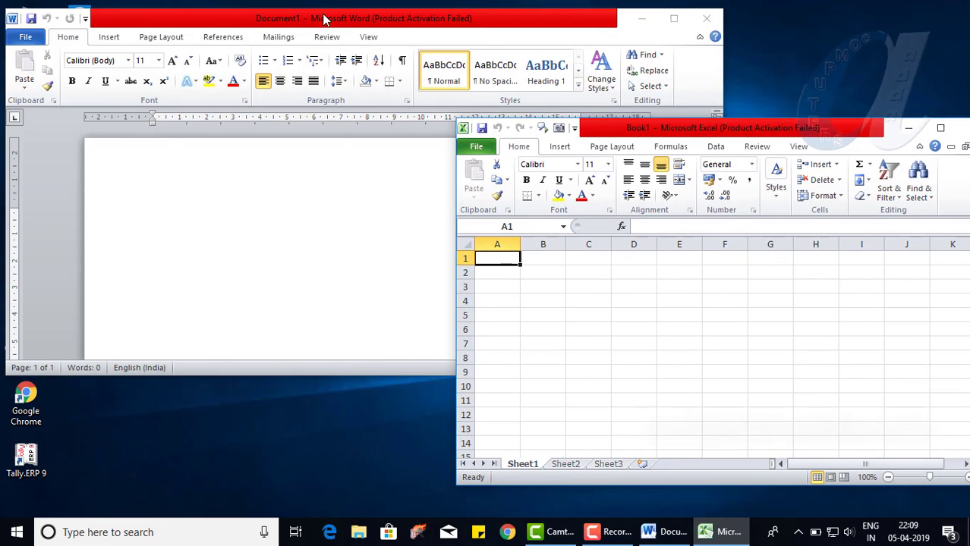
left_click_drag(319, 18, 346, 67)
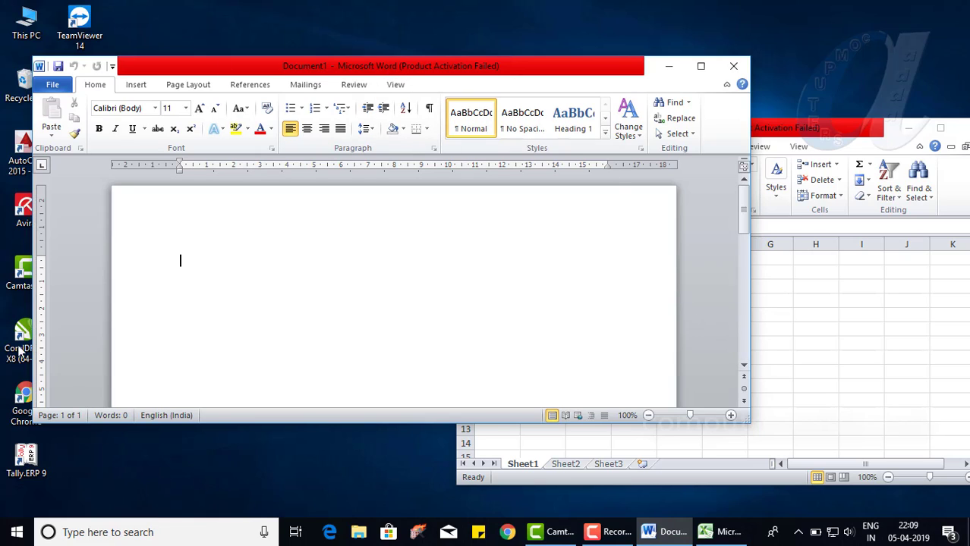
left_click(795, 126)
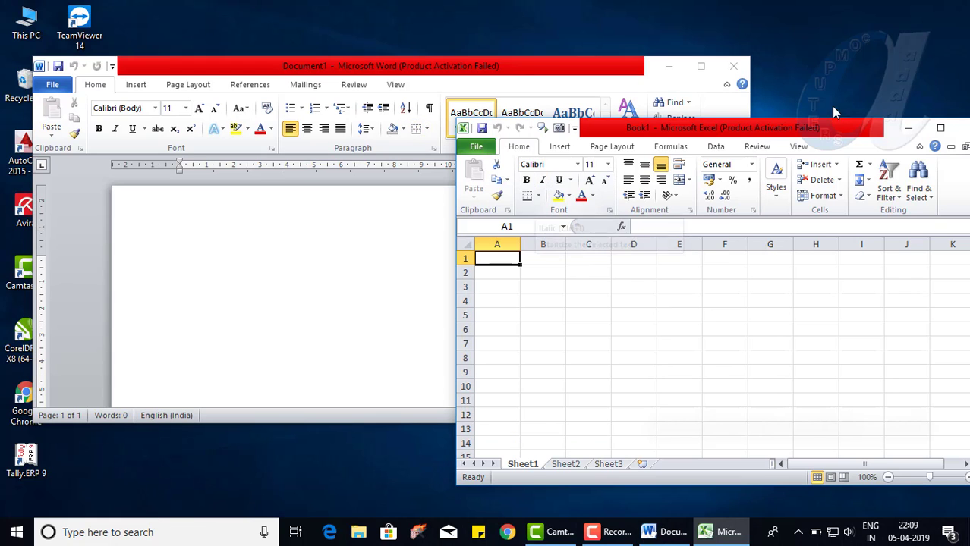
left_click_drag(794, 126, 778, 150)
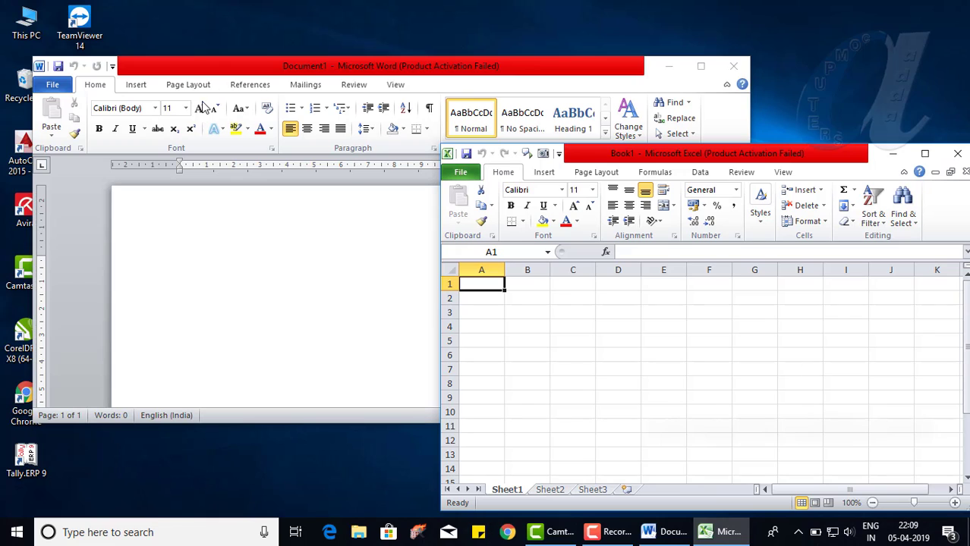
Snap the Word window to the left half of the screen and the Excel window to the right half.
left_click(352, 70)
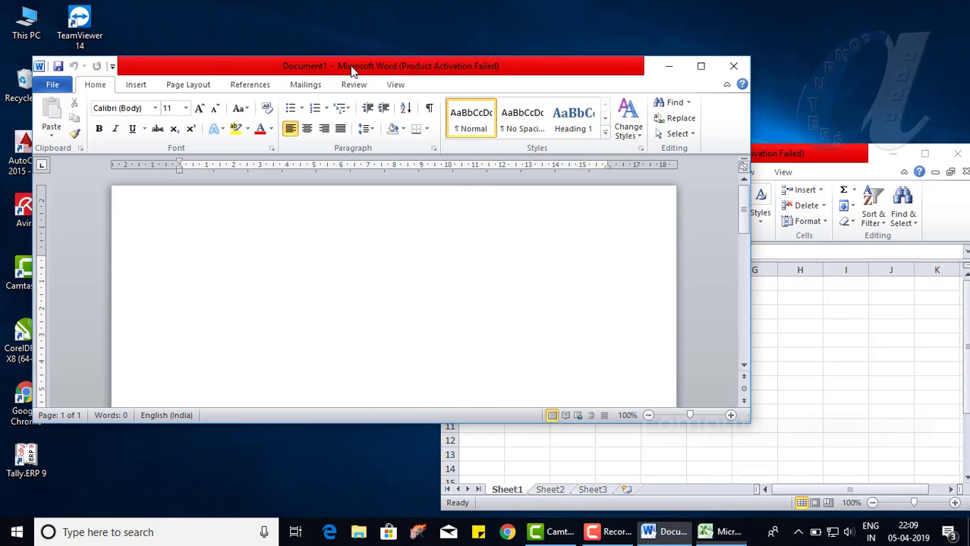
key("super+Left")
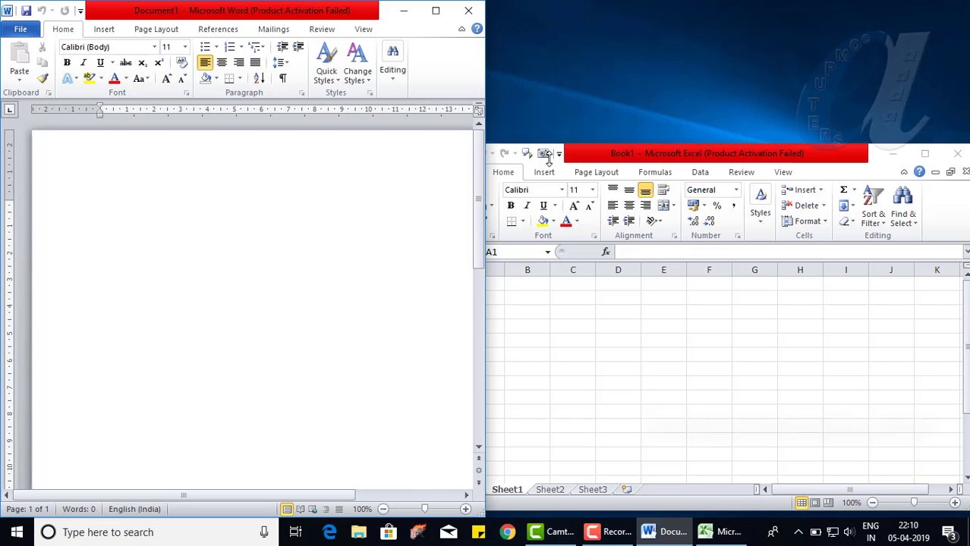
left_click(740, 157)
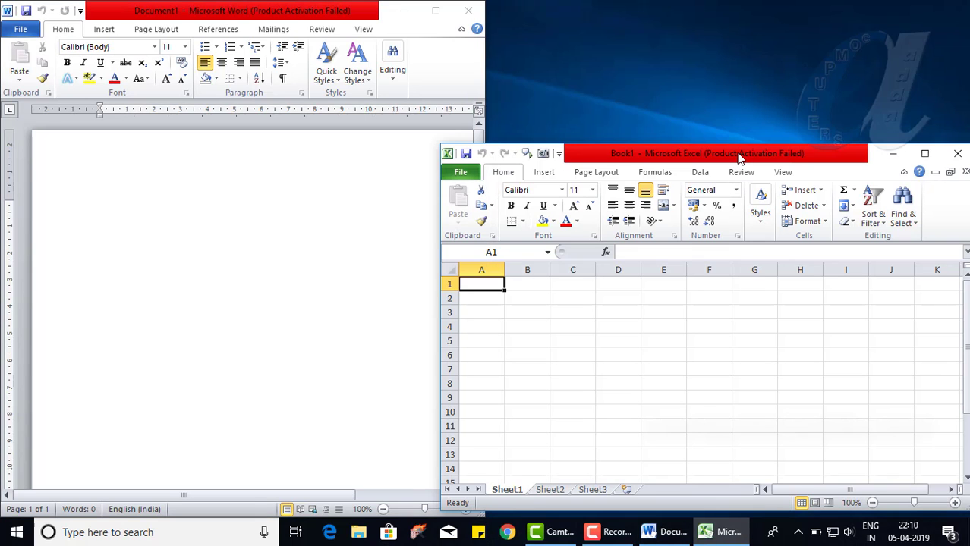
key("super+Right")
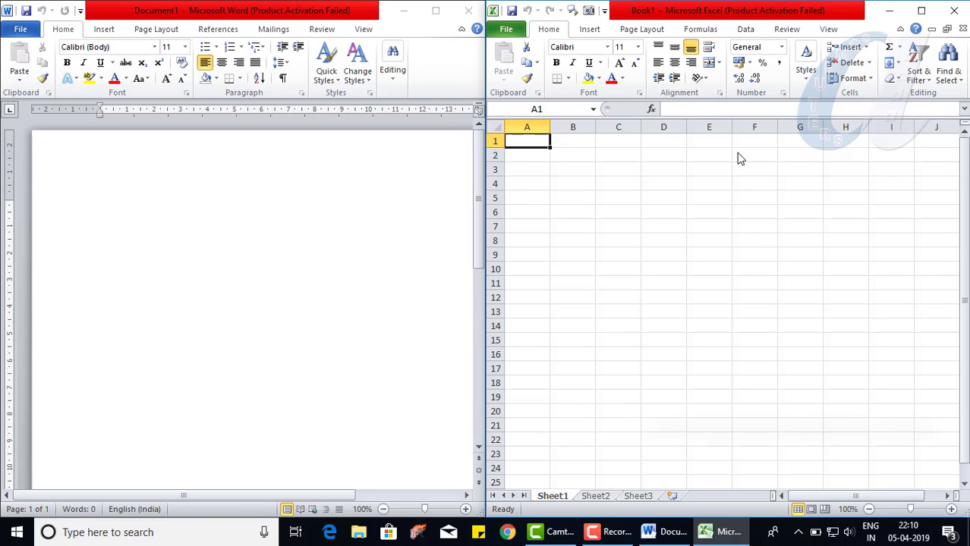
Launch Notepad by running the command notepad and snap its window to the right half of the screen.
key("super+r")
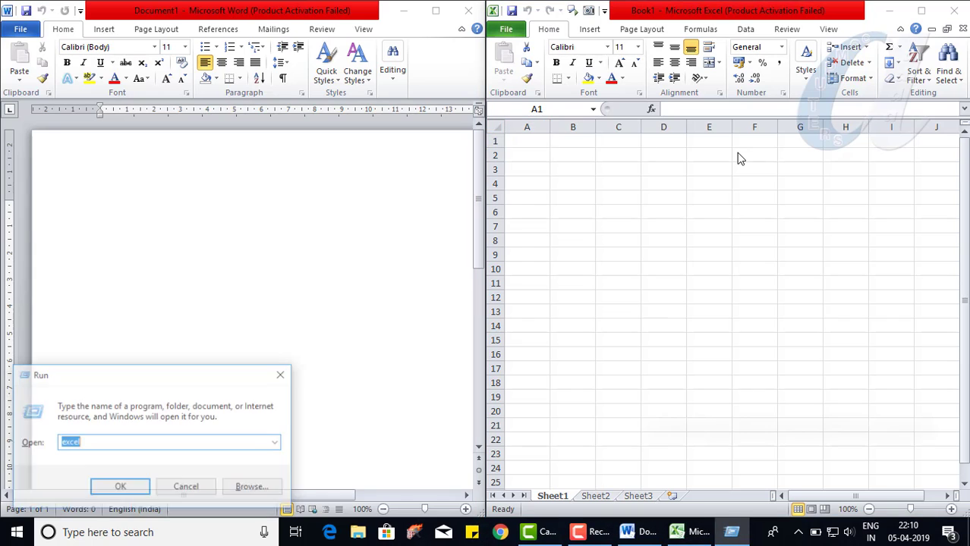
type("notepad")
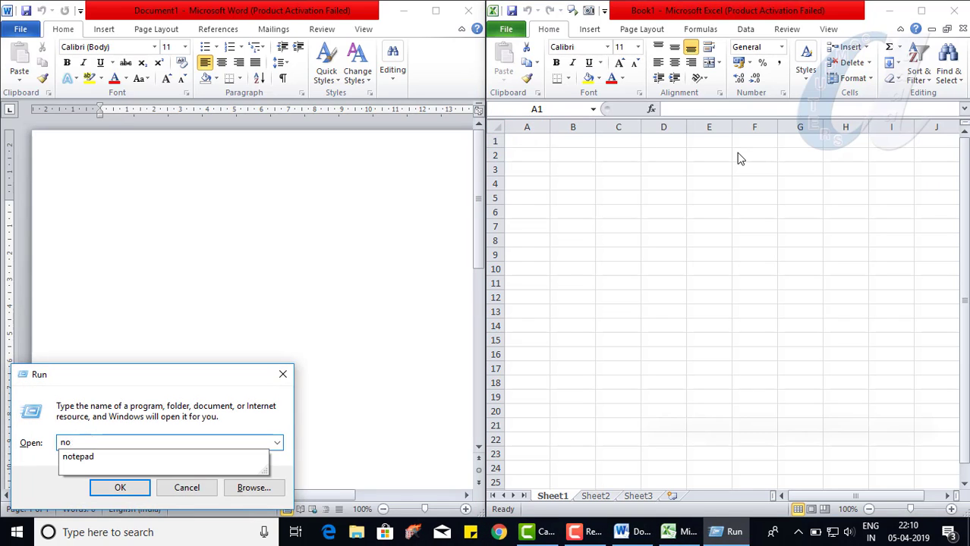
key("Return")
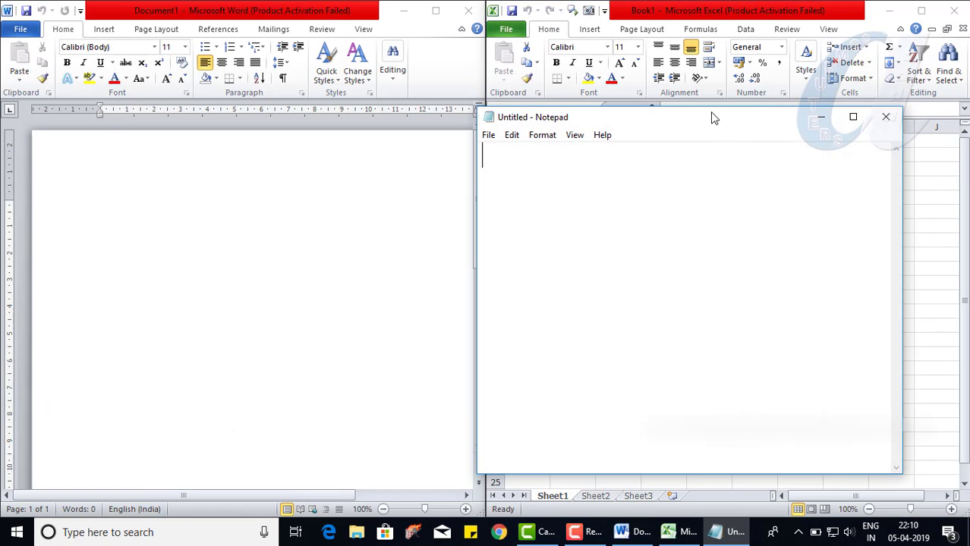
left_click_drag(707, 119, 400, 136)
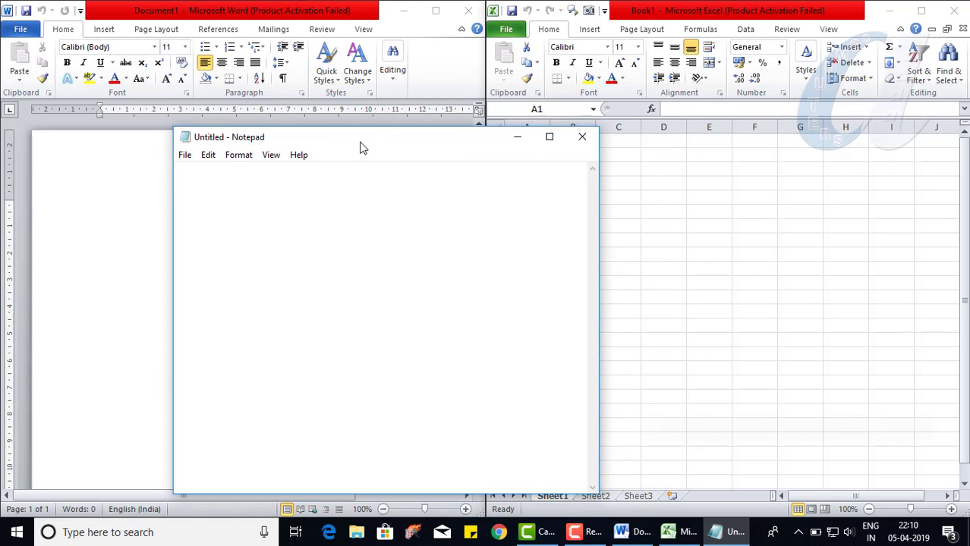
key("super+Right")
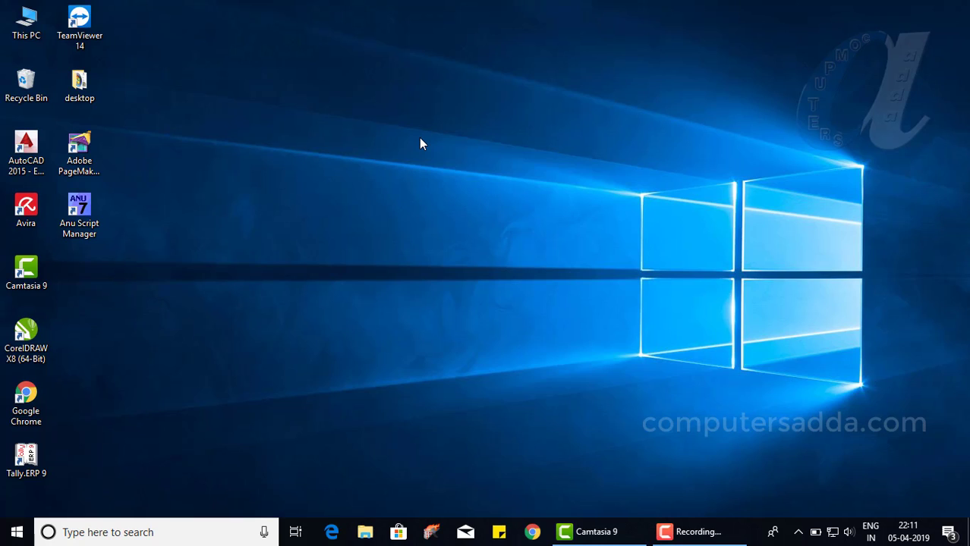
Start the Magnifier and enlarge the desktop to 400%.
key("super+plus")
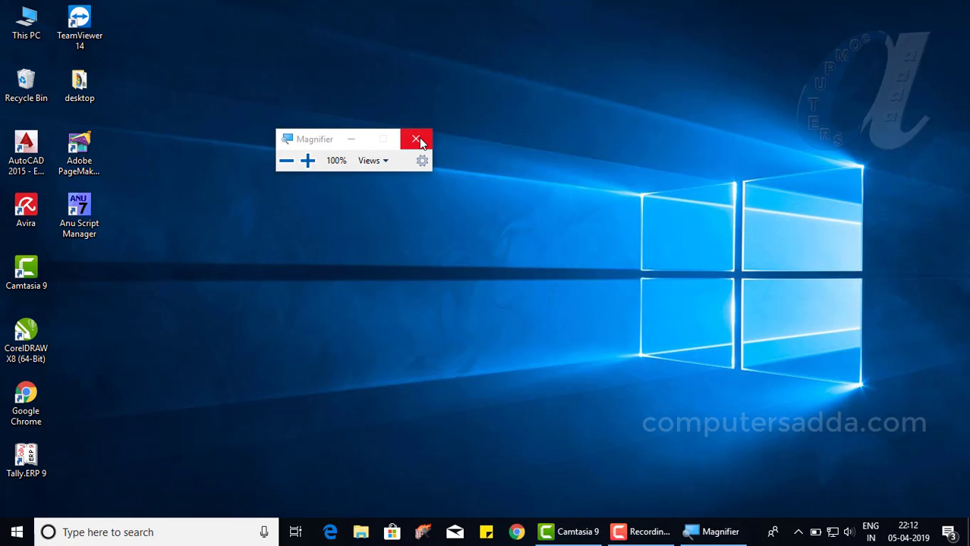
key("super+plus")
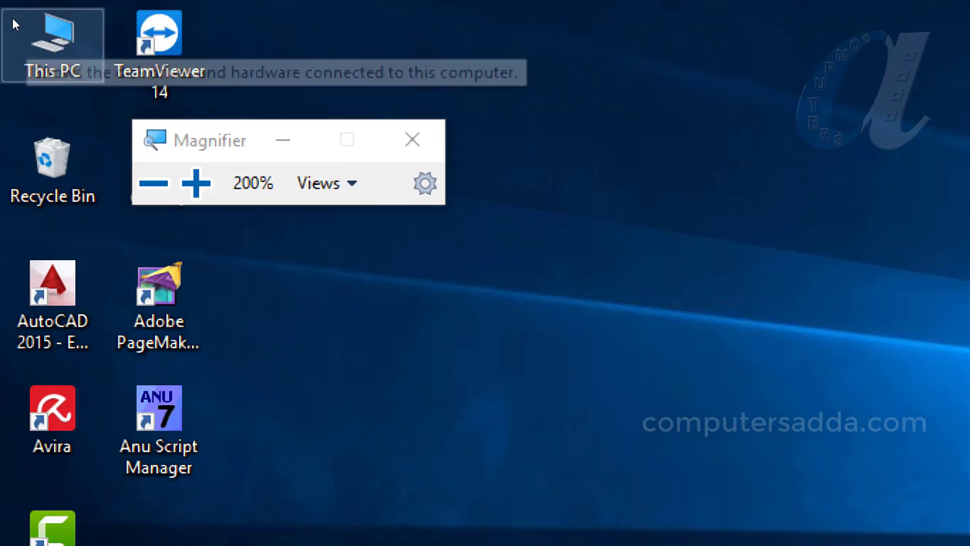
key("super+plus")
key("super+plus")
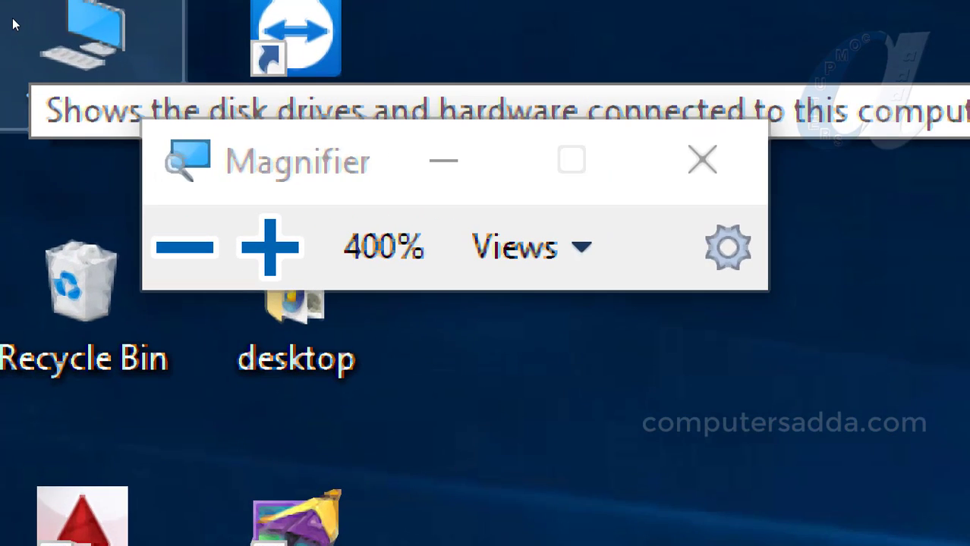
Zoom the Magnifier view of the desktop back out.
key("super+minus")
key("super+minus")
key("super+minus")
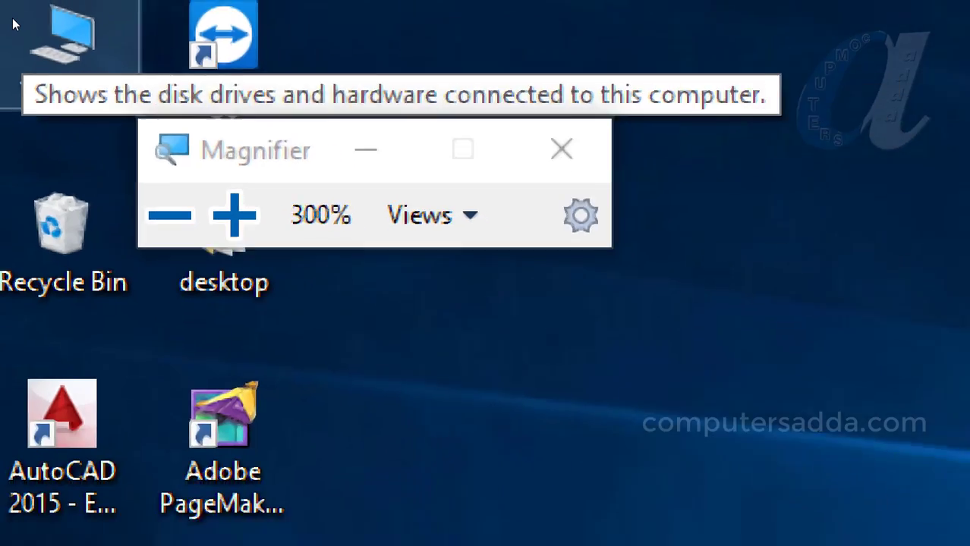